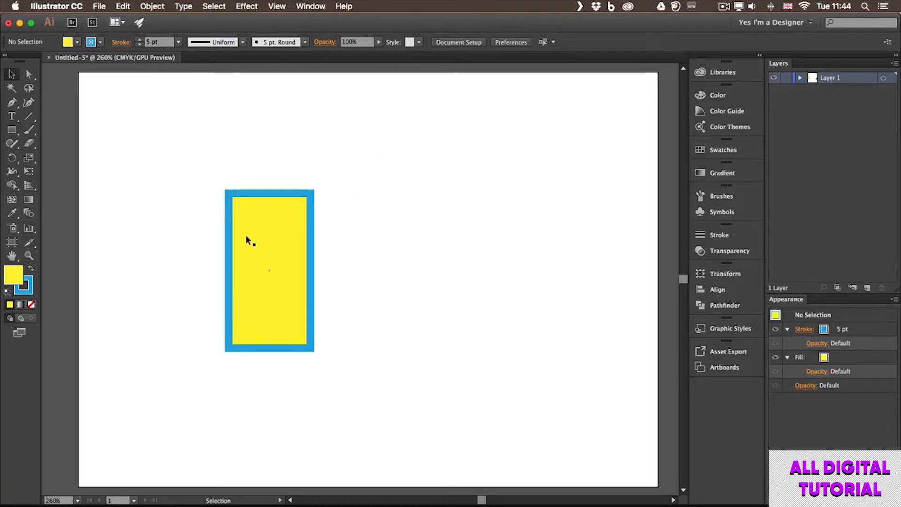
# Select the yellow rectangle and resize it from its upper-right corner, finishing with a proportional enlargement to about 25 × 33 mm
pyautogui.click(281, 217)
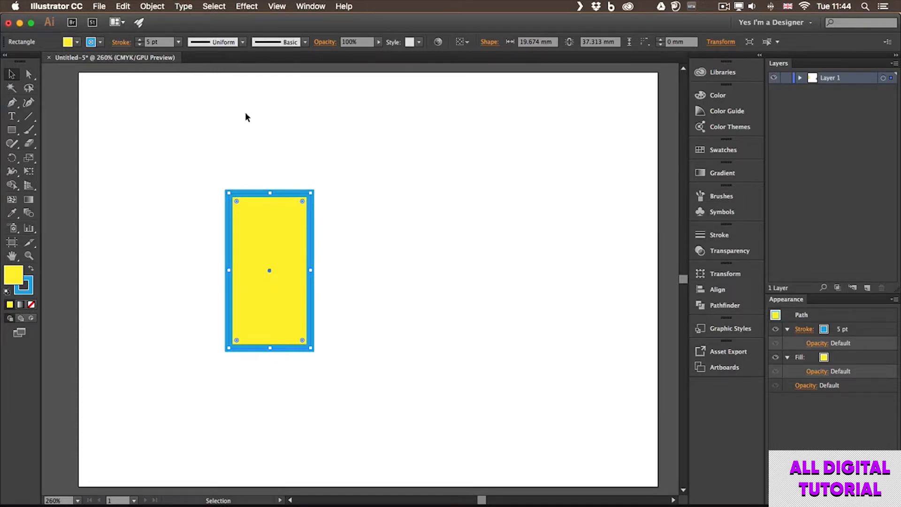
pyautogui.click(278, 7)
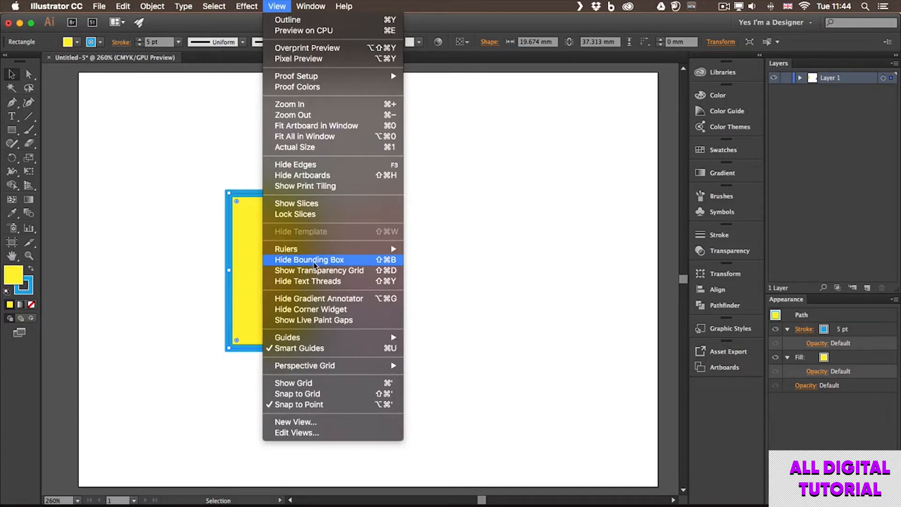
pyautogui.press('Escape')
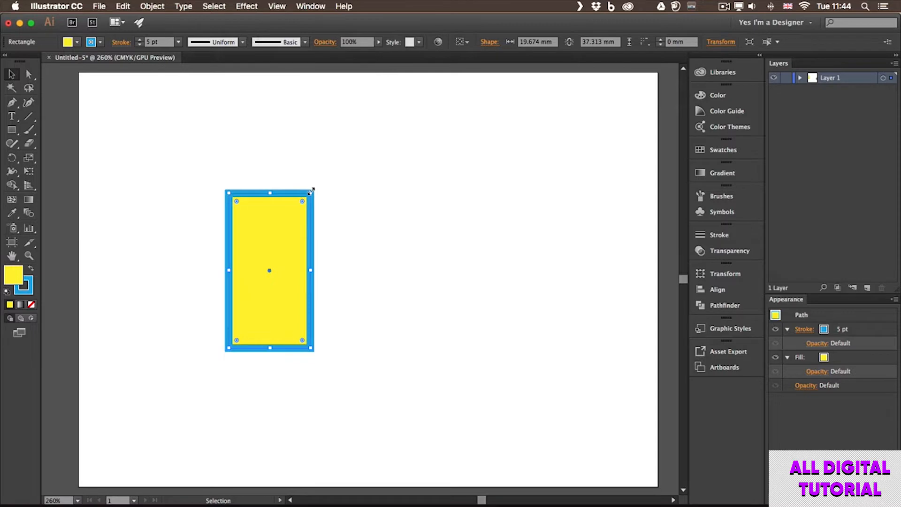
pyautogui.moveTo(310, 192); pyautogui.dragTo(323, 225)
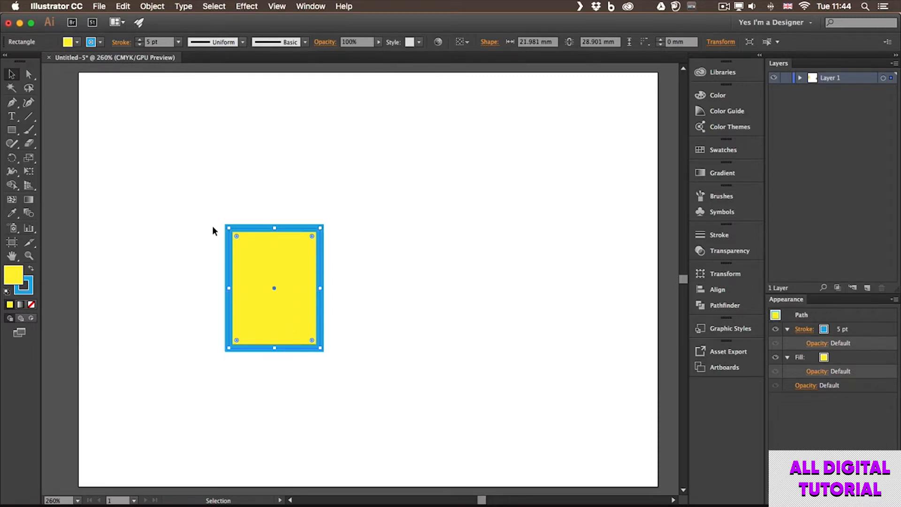
pyautogui.press('shift')
pyautogui.moveTo(322, 227); pyautogui.dragTo(333, 209)
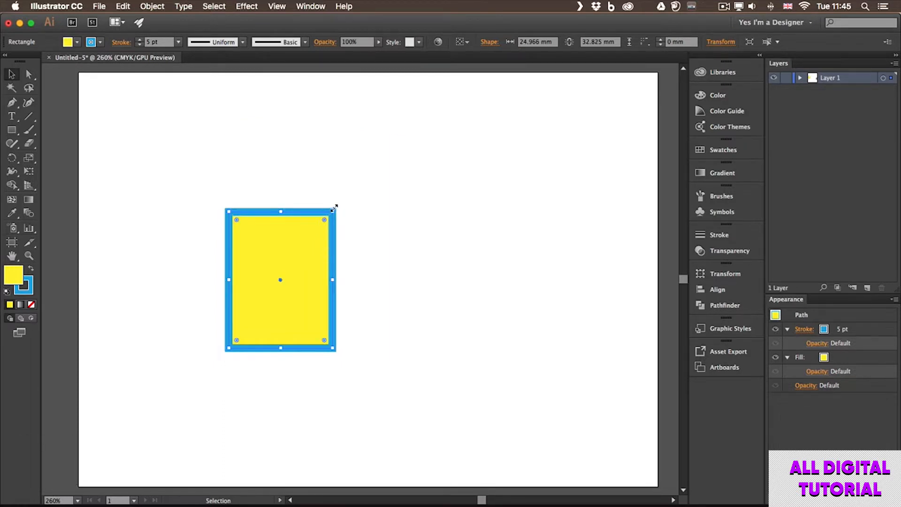
# Rotate the rectangle by 90° and stretch its upper and right sides to about 38 mm wide and 45 mm high
pyautogui.moveTo(341, 203); pyautogui.dragTo(371, 311)
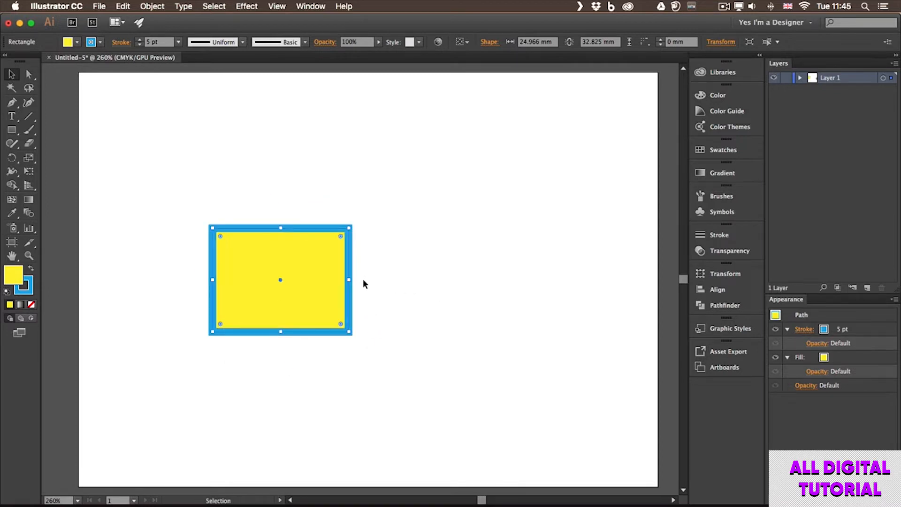
pyautogui.moveTo(280, 227); pyautogui.dragTo(284, 145)
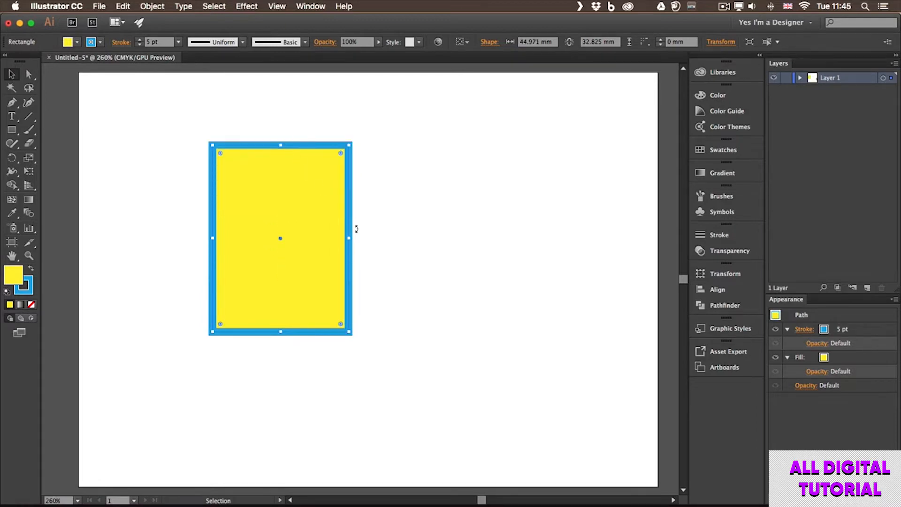
pyautogui.moveTo(349, 237); pyautogui.dragTo(371, 237)
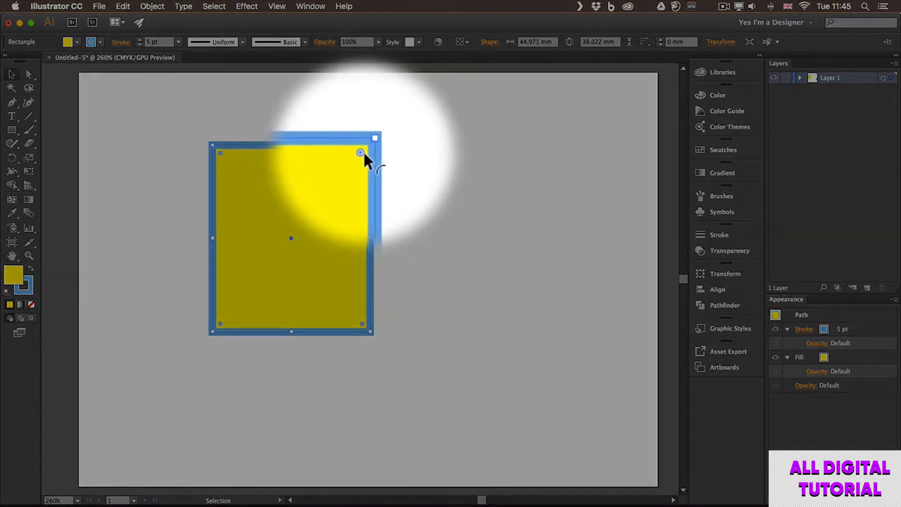
pyautogui.moveTo(363, 152); pyautogui.dragTo(401, 140)
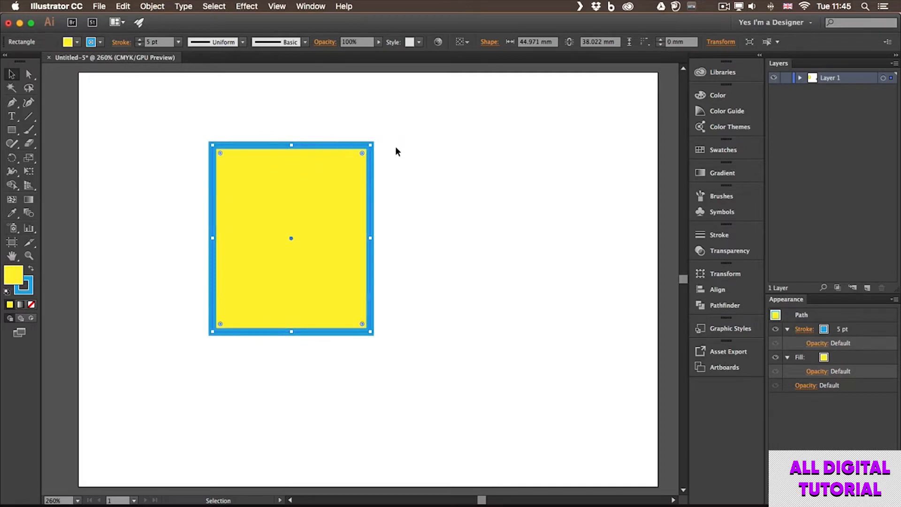
# Directly select the rectangle's upper-right anchor point and round only that corner to a radius of about 16.8 mm
pyautogui.click(29, 75)
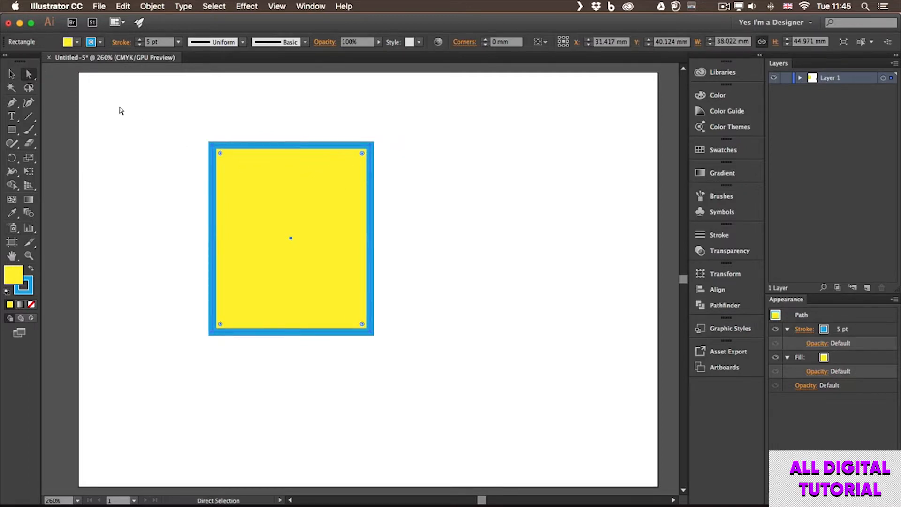
pyautogui.click(369, 148)
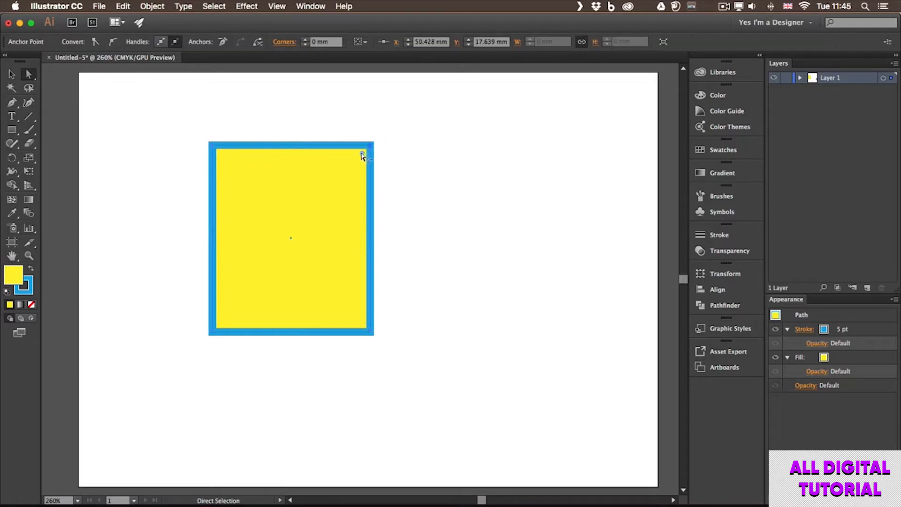
pyautogui.moveTo(360, 155); pyautogui.dragTo(299, 217)
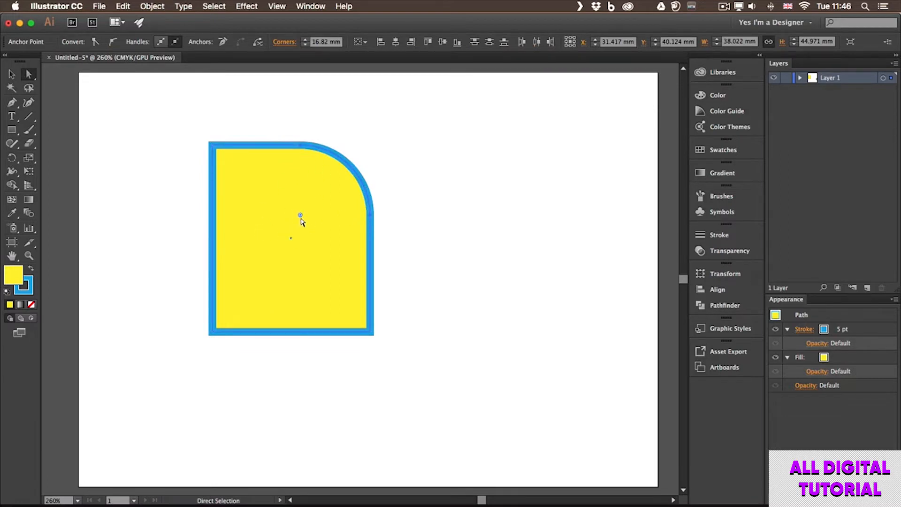
pyautogui.click(275, 7)
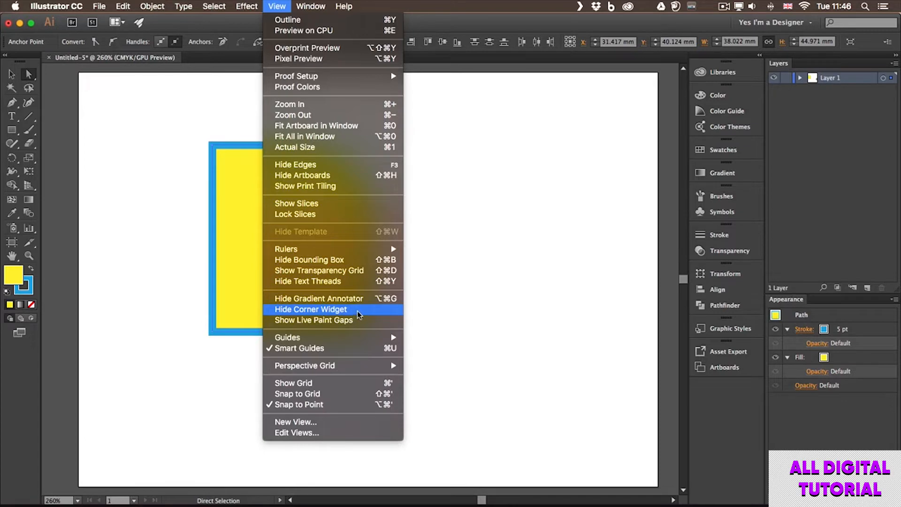
pyautogui.click(451, 277)
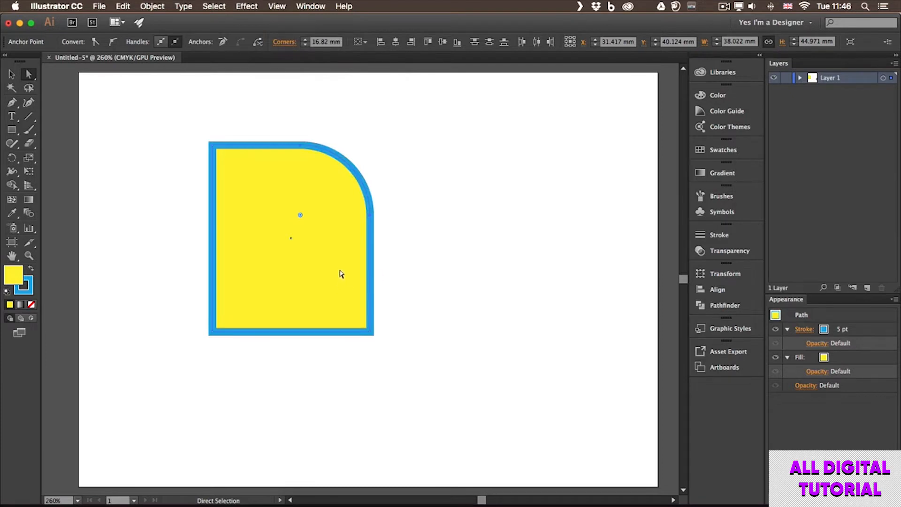
# Rotate the shape about a reference point beside it and again about one inside it, reaching an angle of about 212°
pyautogui.press('v')
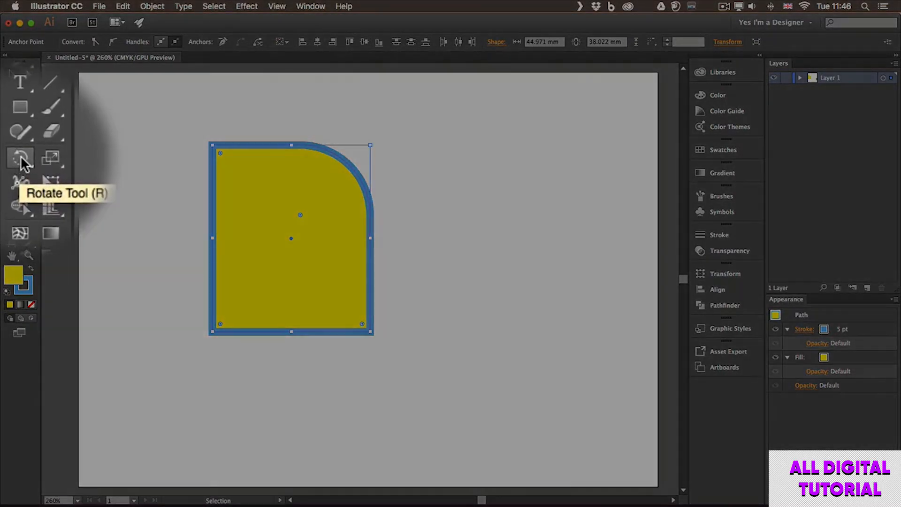
pyautogui.click(19, 158)
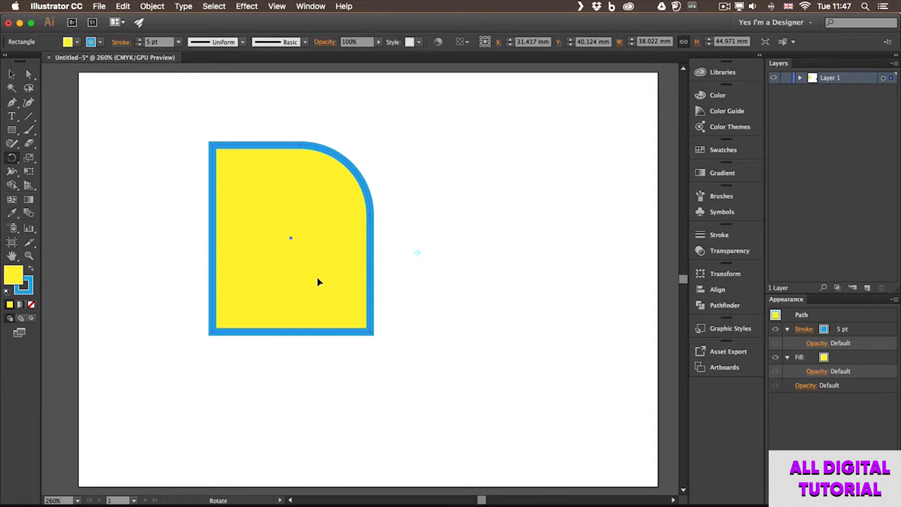
pyautogui.moveTo(318, 282); pyautogui.dragTo(342, 292)
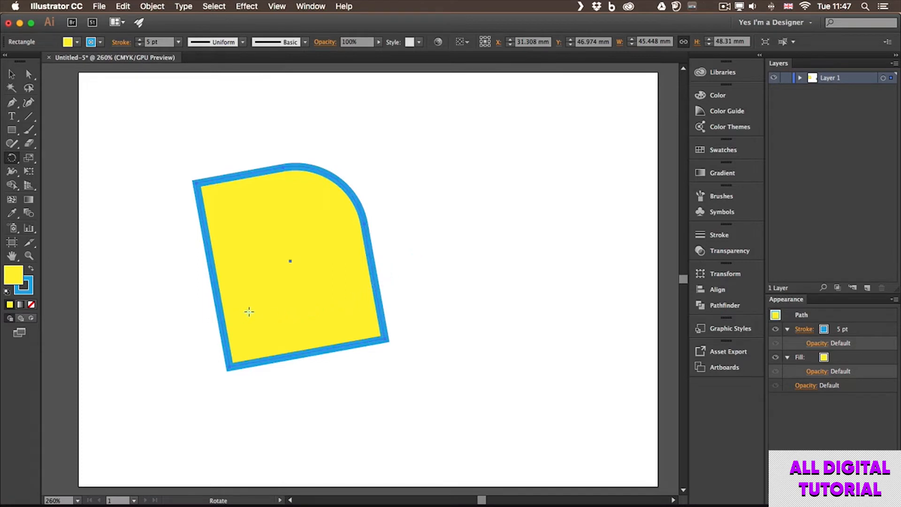
pyautogui.moveTo(307, 239); pyautogui.dragTo(367, 320)
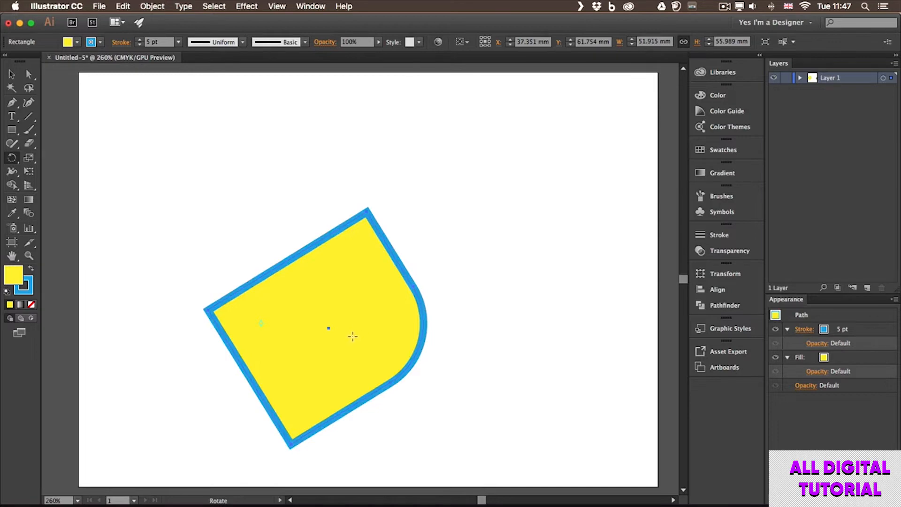
# Set the rectangle's rotation angle to 0° and the radius of its rounded corner to 0 mm
pyautogui.click(721, 276)
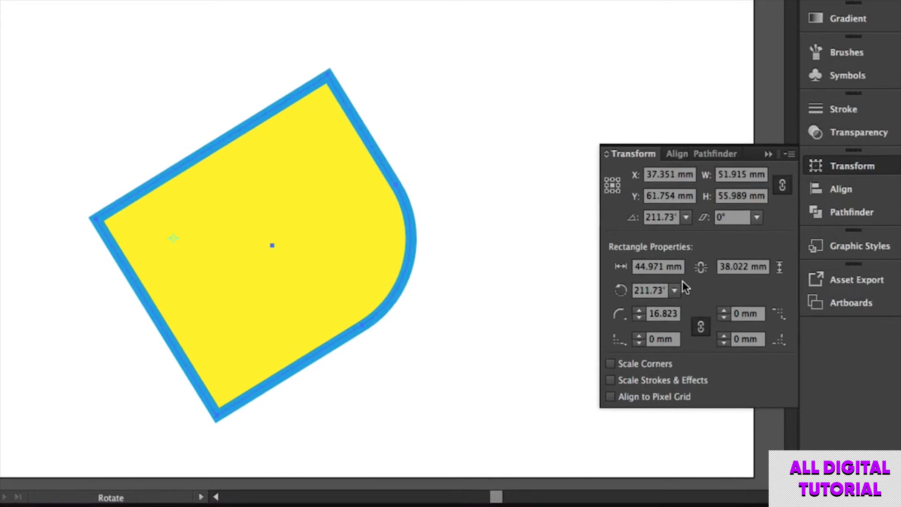
pyautogui.click(674, 291)
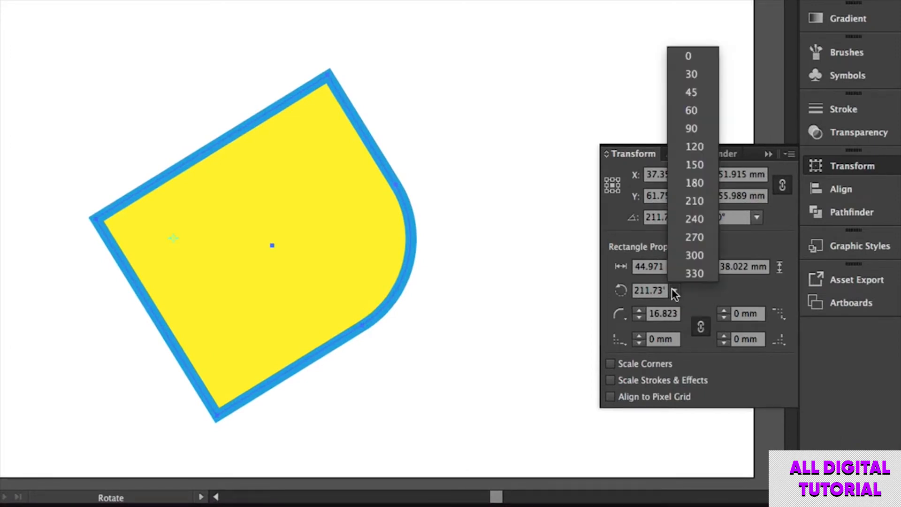
pyautogui.click(699, 58)
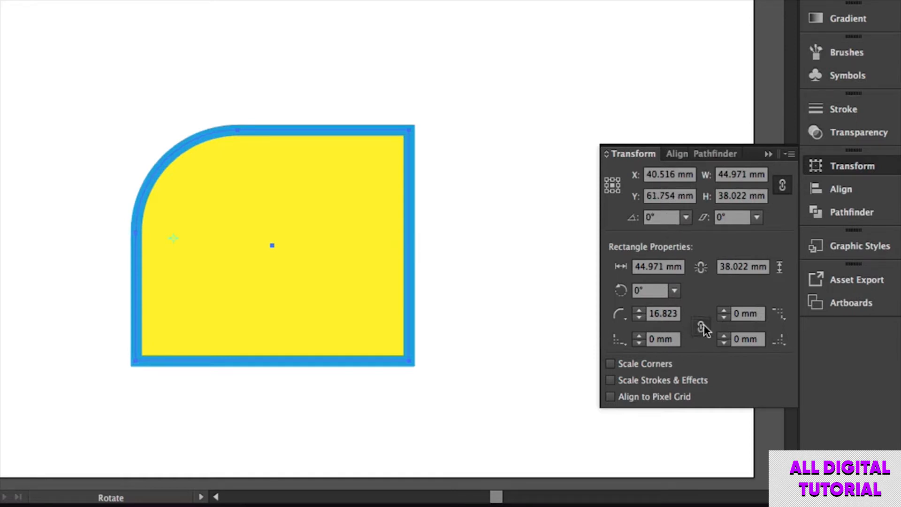
pyautogui.click(677, 314)
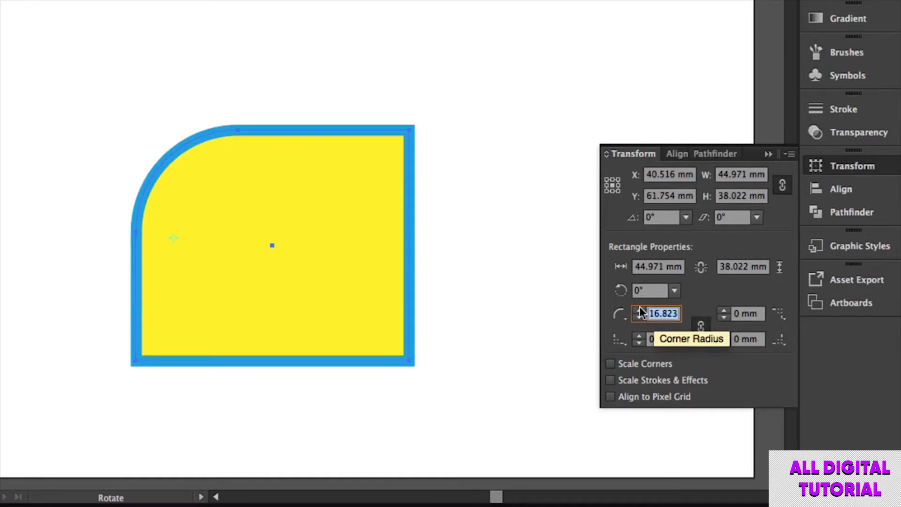
pyautogui.write('0')
pyautogui.press('Return')
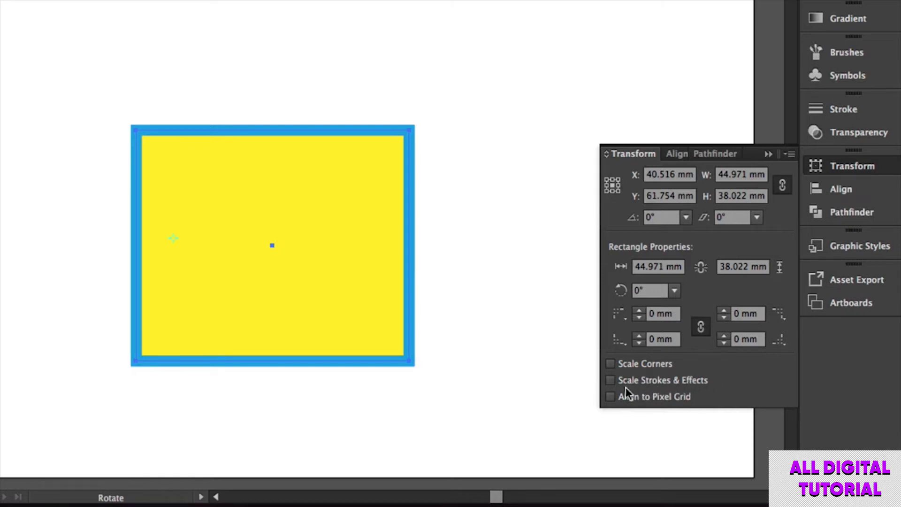
# With stroke scaling off, scale the rectangle to about 7 mm square, enlarge it to about 45 × 53 mm, and shrink it to about 12 mm
pyautogui.press('v')
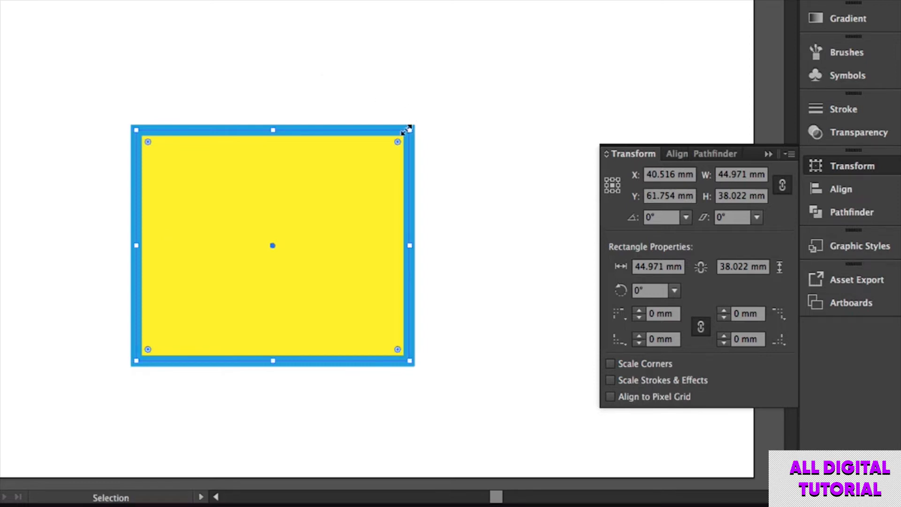
pyautogui.moveTo(410, 130); pyautogui.dragTo(178, 320)
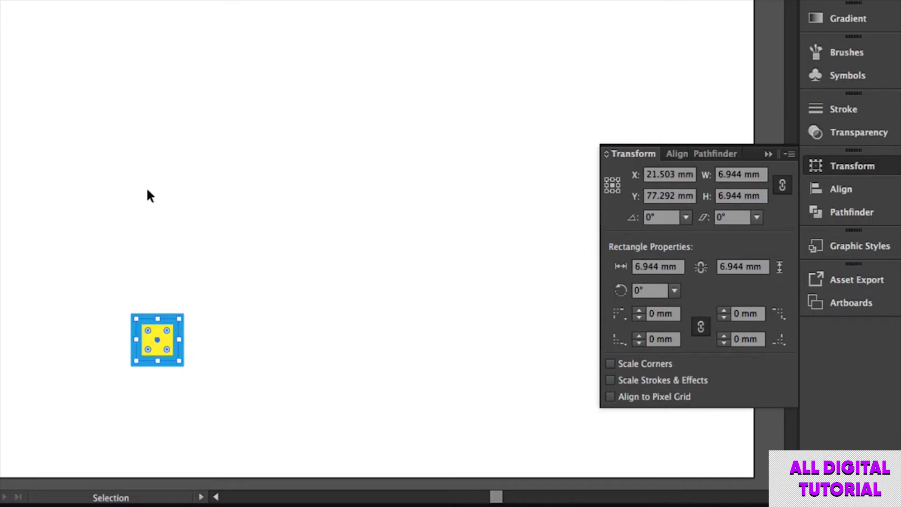
pyautogui.moveTo(180, 318); pyautogui.dragTo(407, 42)
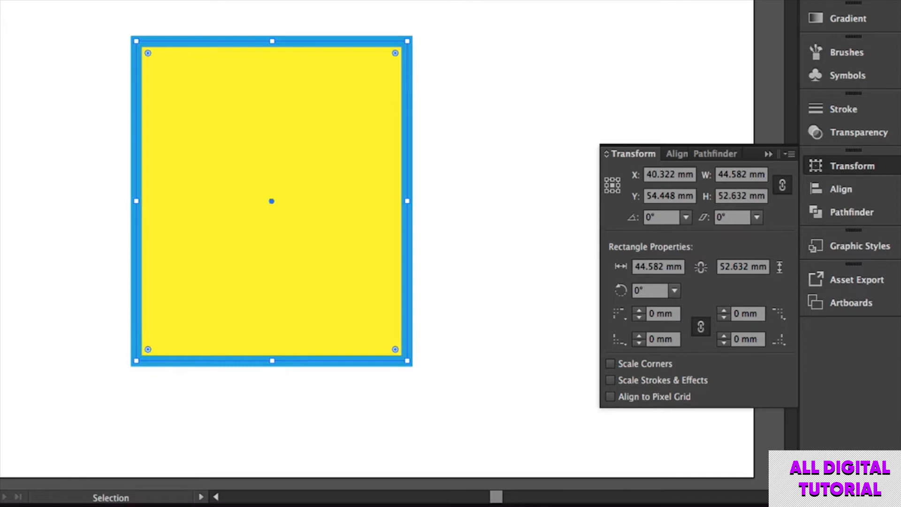
pyautogui.moveTo(402, 41); pyautogui.dragTo(208, 291)
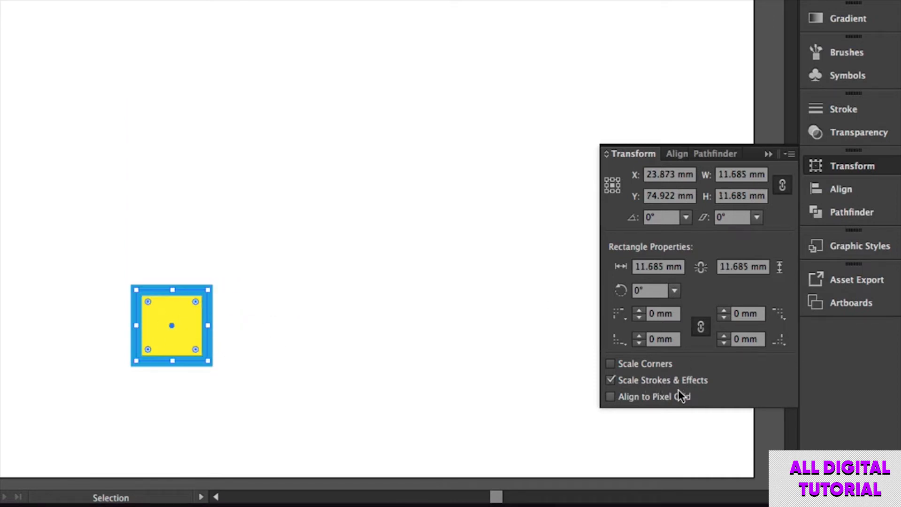
# Enable Scale Strokes & Effects, enlarge the square to about 48 × 53 mm, and shrink it back to about 12 mm
pyautogui.moveTo(207, 290); pyautogui.dragTo(430, 40)
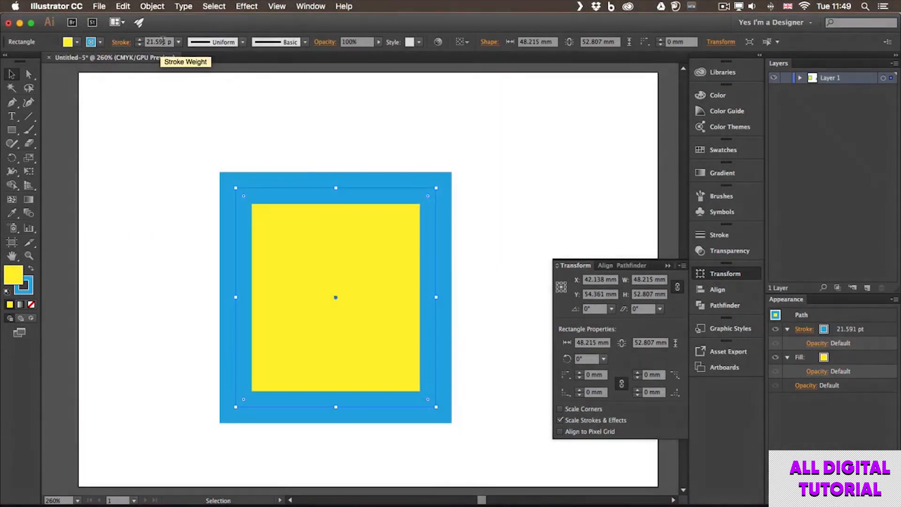
pyautogui.moveTo(437, 190)
pyautogui.mouseDown()
pyautogui.moveTo(367, 285)
pyautogui.moveTo(286, 357)
pyautogui.mouseUp()
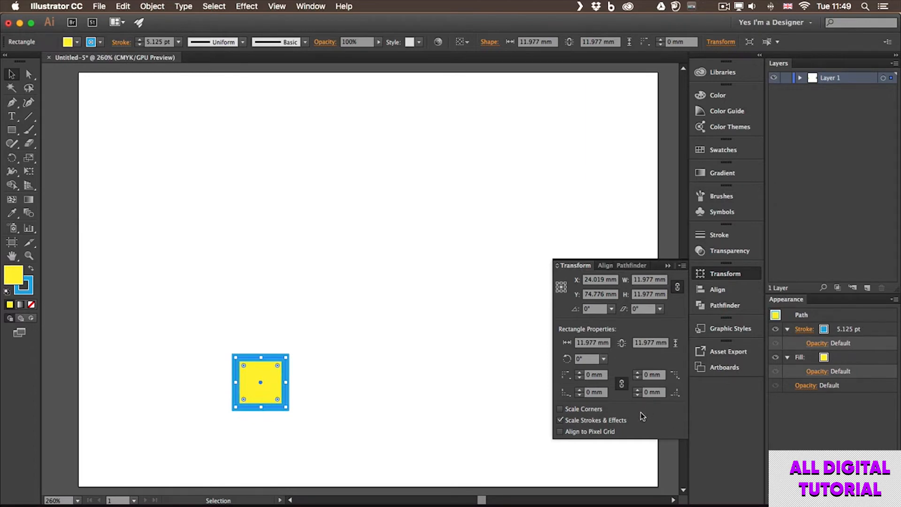
# Enlarge the square to about 43 × 42 mm with all corners rounded to about 11.8 mm, and set its stroke to 10 pt
pyautogui.moveTo(285, 356)
pyautogui.mouseDown()
pyautogui.moveTo(416, 233)
pyautogui.moveTo(356, 278)
pyautogui.mouseUp()
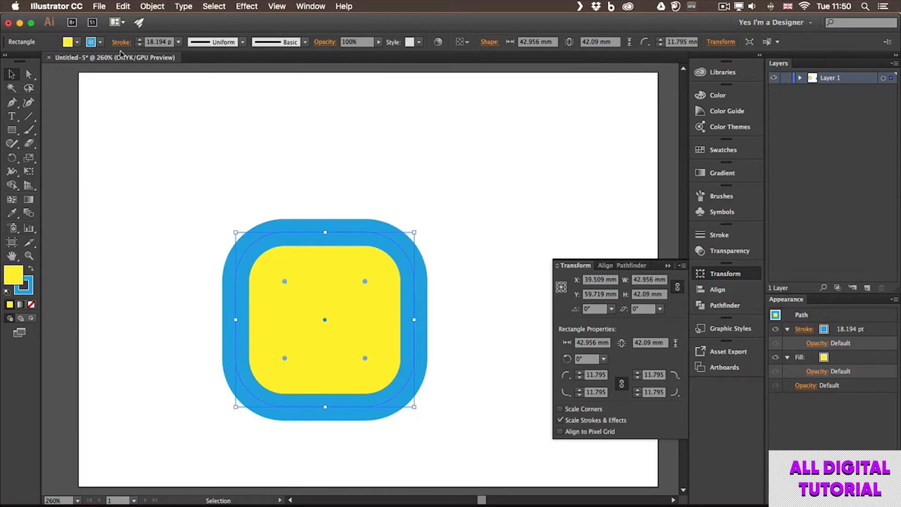
pyautogui.click(179, 42)
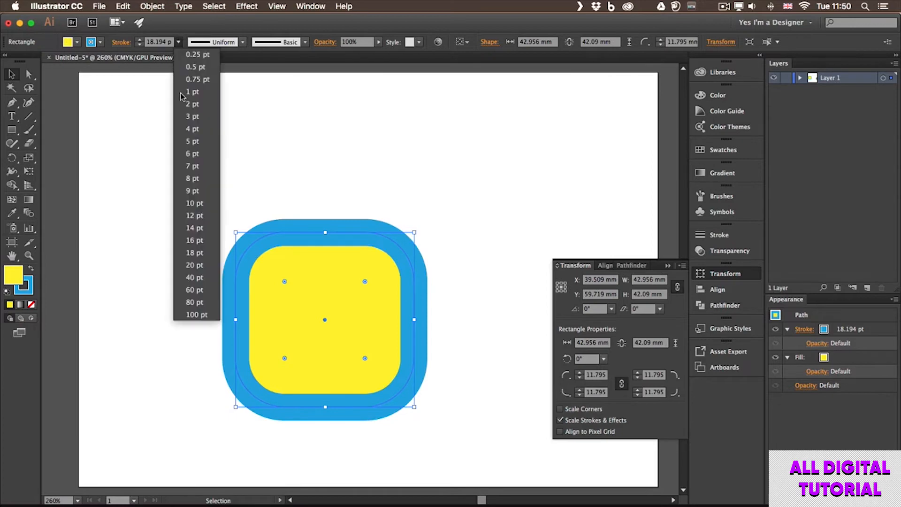
pyautogui.click(201, 205)
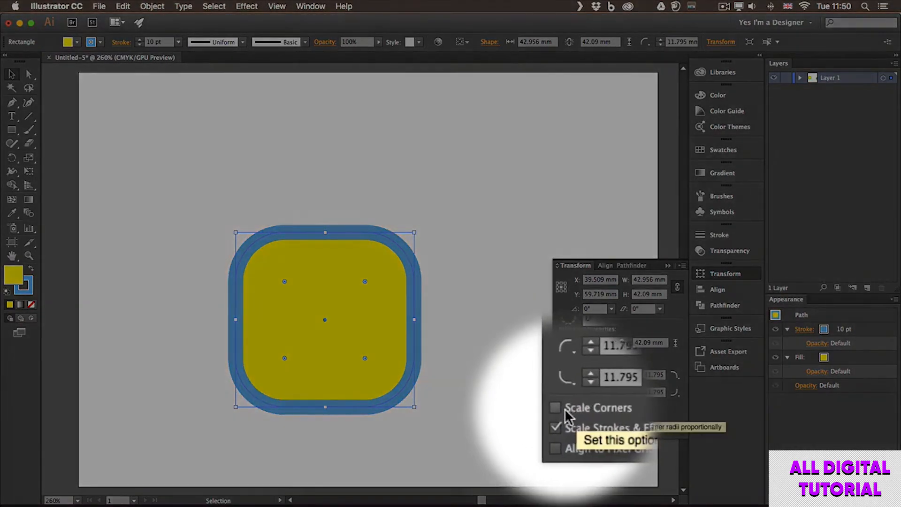
# Enable Scale Corners and scale the rounded square up to about 55 mm, and back down to about 13 mm
pyautogui.click(561, 407)
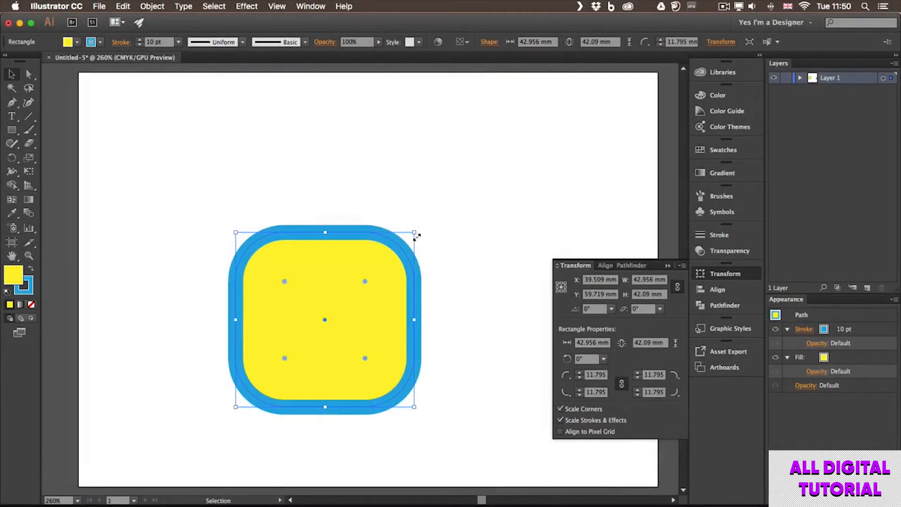
pyautogui.moveTo(415, 234)
pyautogui.mouseDown()
pyautogui.moveTo(372, 284)
pyautogui.moveTo(281, 335)
pyautogui.moveTo(285, 357)
pyautogui.moveTo(268, 372)
pyautogui.moveTo(379, 274)
pyautogui.moveTo(464, 178)
pyautogui.mouseUp()
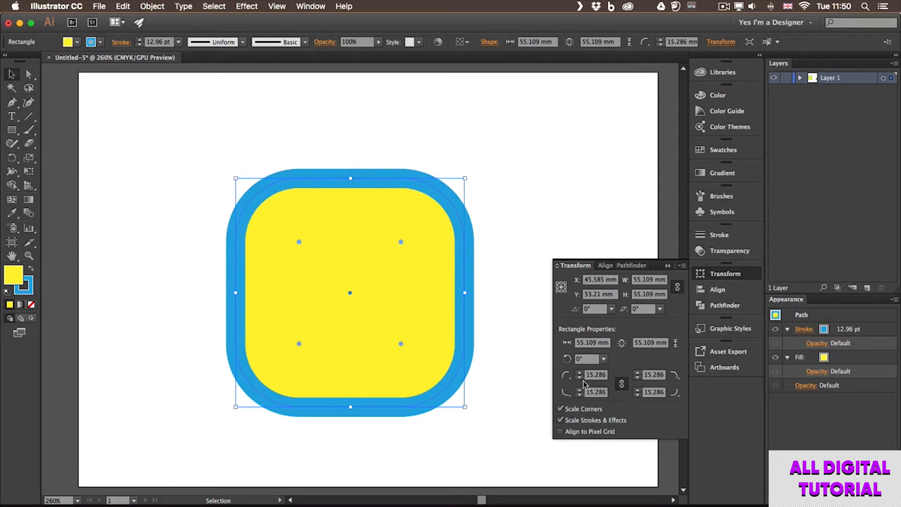
pyautogui.moveTo(464, 179); pyautogui.dragTo(291, 352)
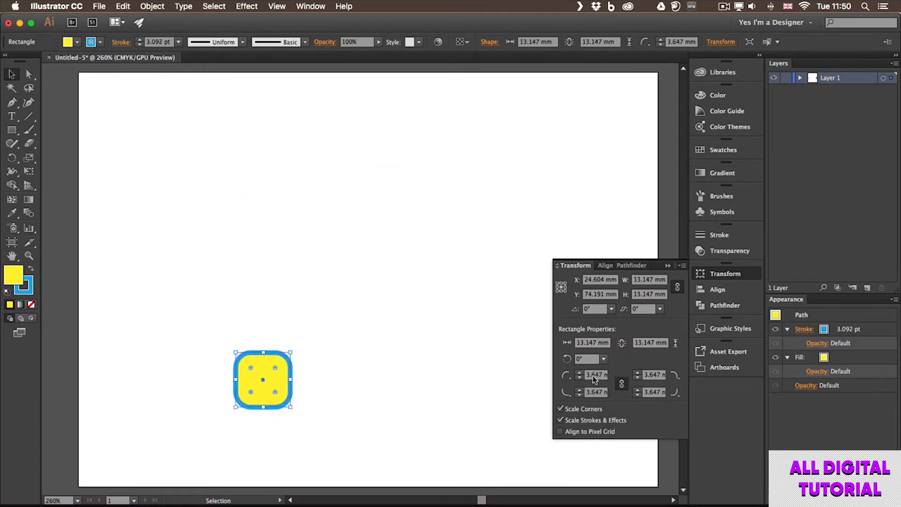
# Disable Scale Corners, enlarge the rounded square to about 52 × 60 mm, and turn off Scale Strokes & Effects
pyautogui.click(560, 409)
pyautogui.moveTo(290, 352); pyautogui.dragTo(450, 165)
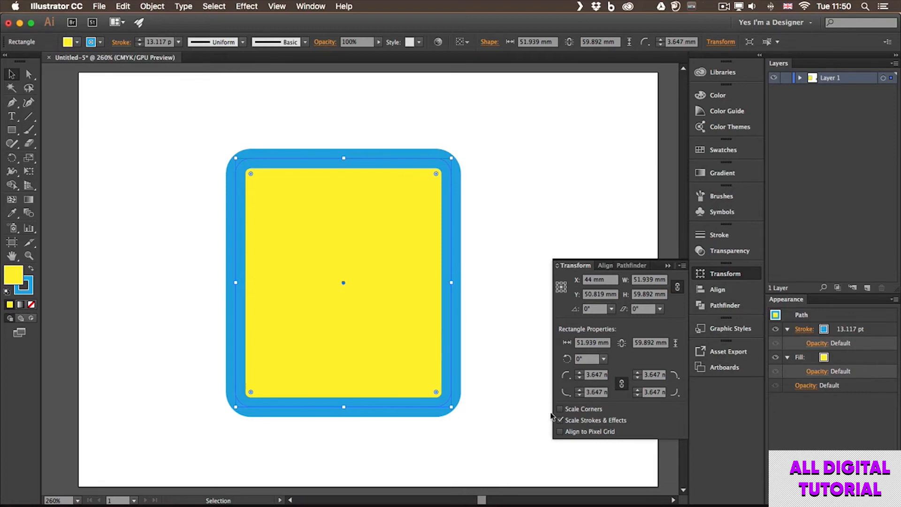
pyautogui.click(563, 422)
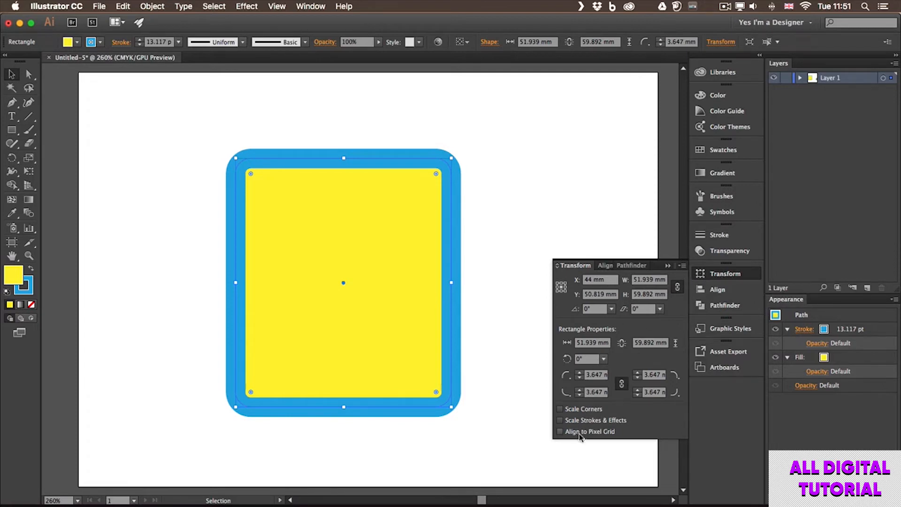
pyautogui.click(682, 266)
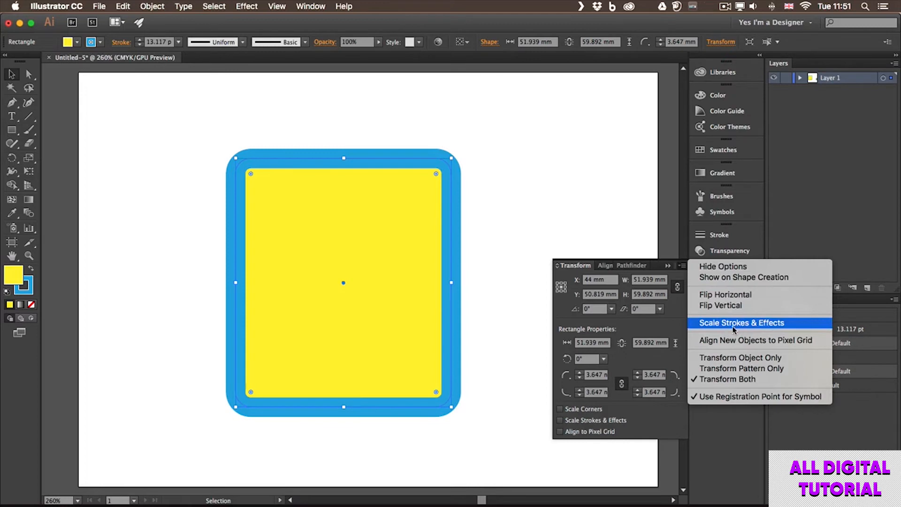
pyautogui.click(675, 313)
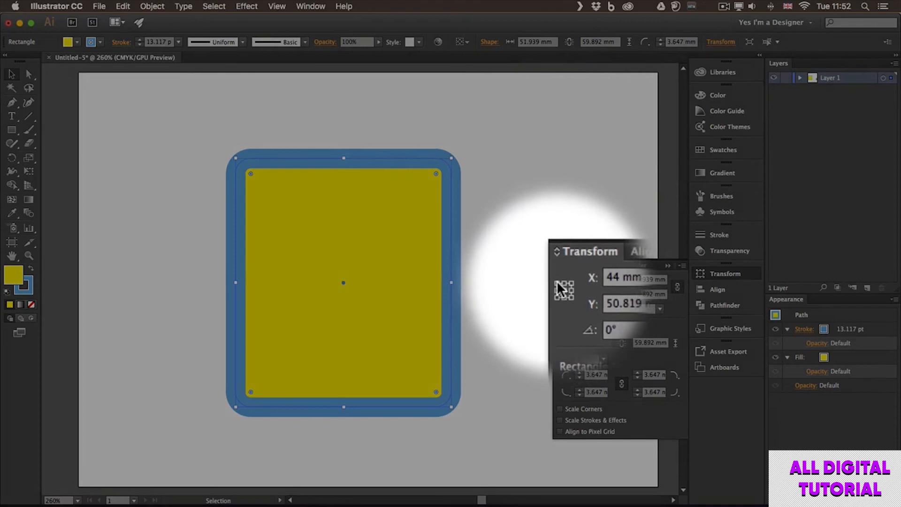
# Set the rectangle's reference point to its upper-left corner and its X and Y position to 0 mm
pyautogui.click(557, 283)
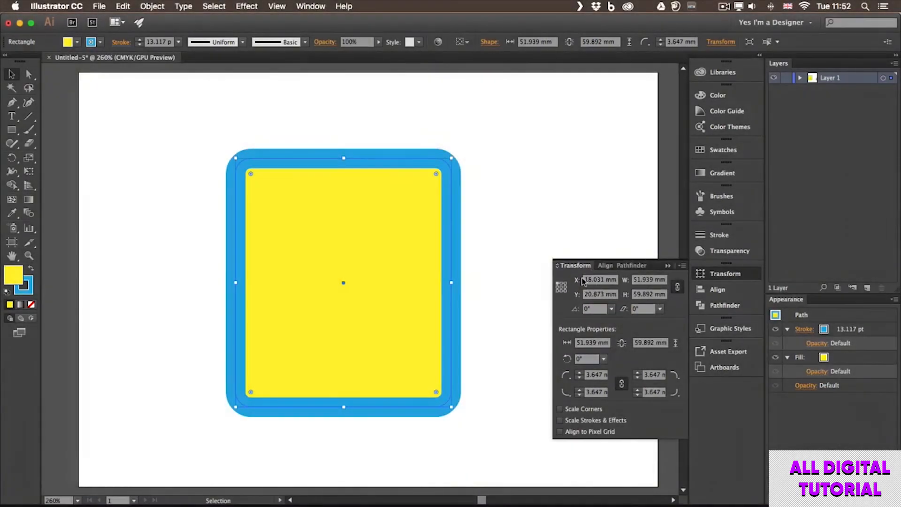
pyautogui.click(615, 280)
pyautogui.write('0')
pyautogui.press('Tab')
pyautogui.write('0')
pyautogui.press('Return')
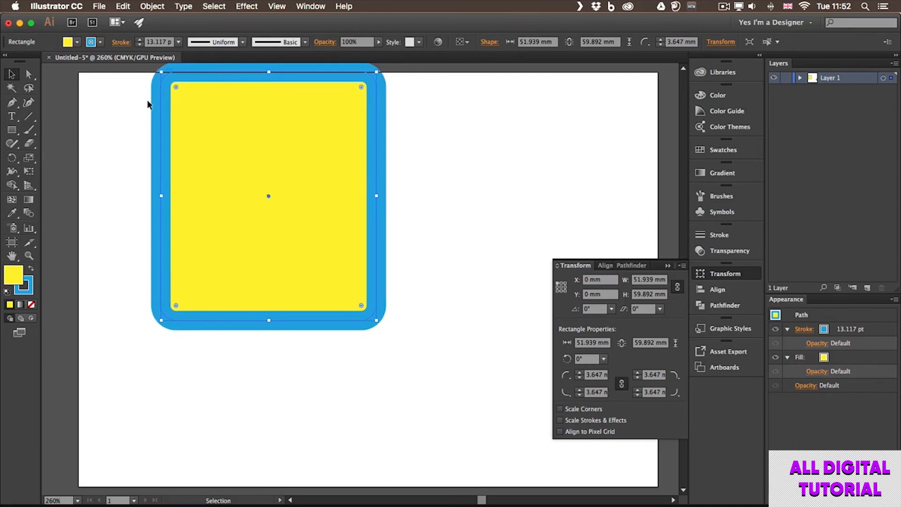
# Show the rulers and set their zero origin at the artboard's upper-left corner
pyautogui.click(280, 6)
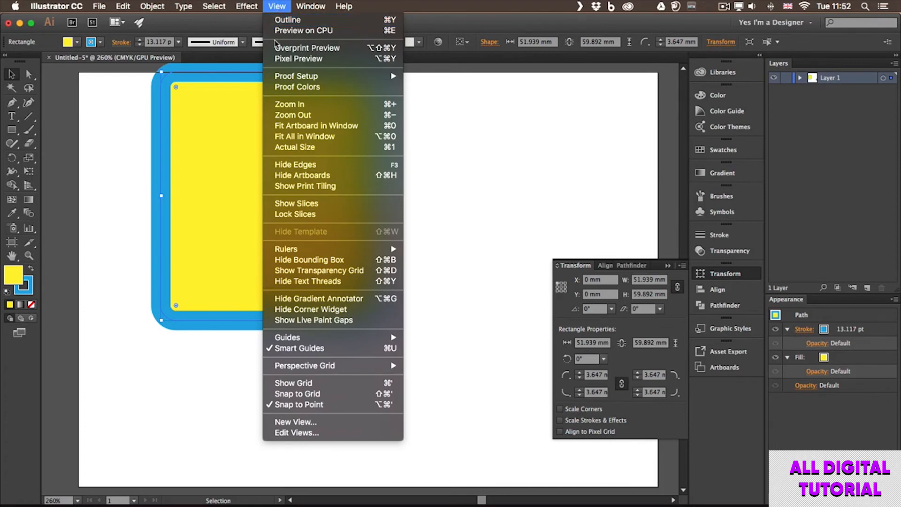
pyautogui.moveTo(334, 250)
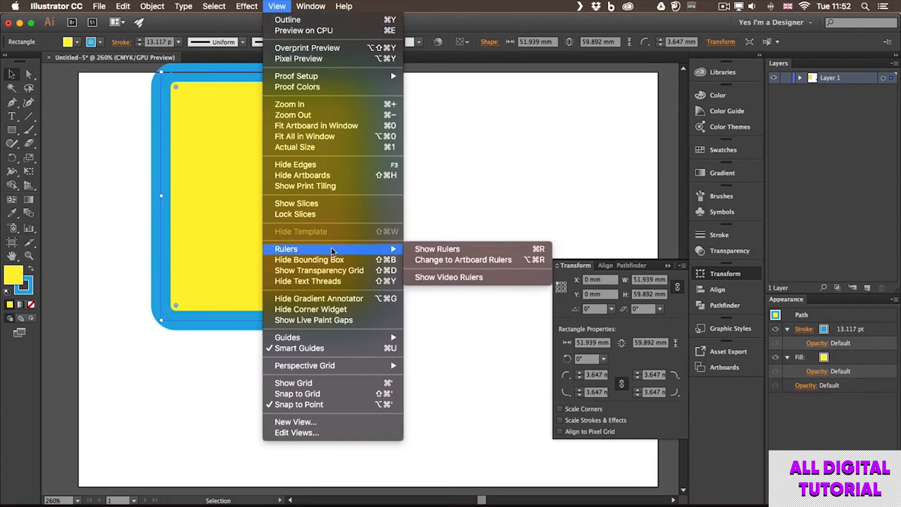
pyautogui.click(435, 246)
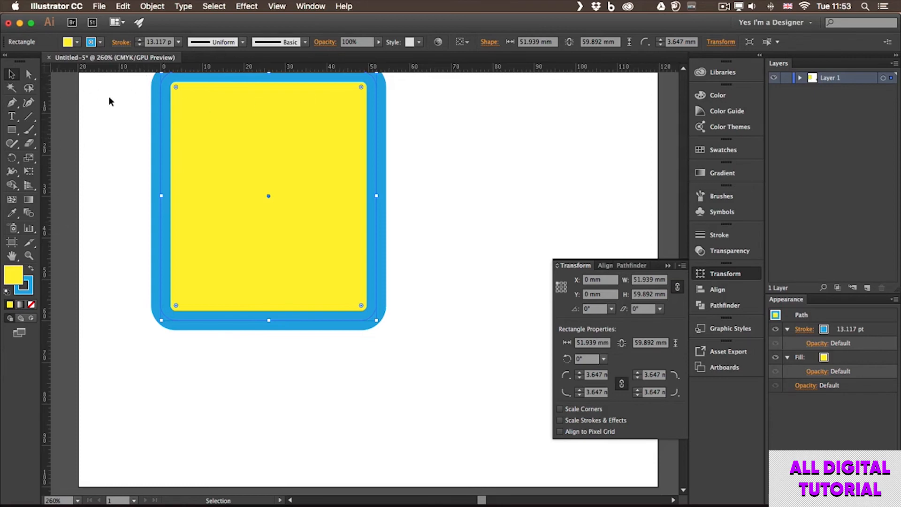
pyautogui.moveTo(111, 111); pyautogui.dragTo(142, 143)
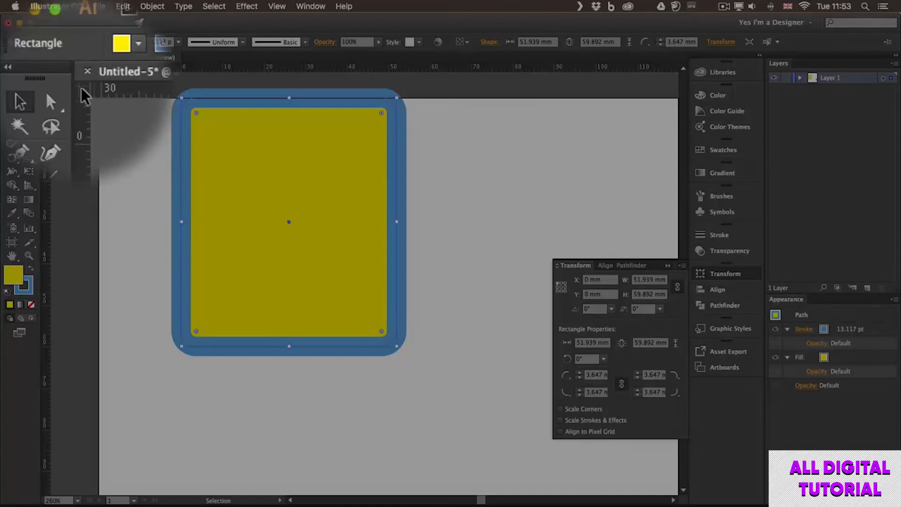
pyautogui.moveTo(81, 89); pyautogui.dragTo(98, 95)
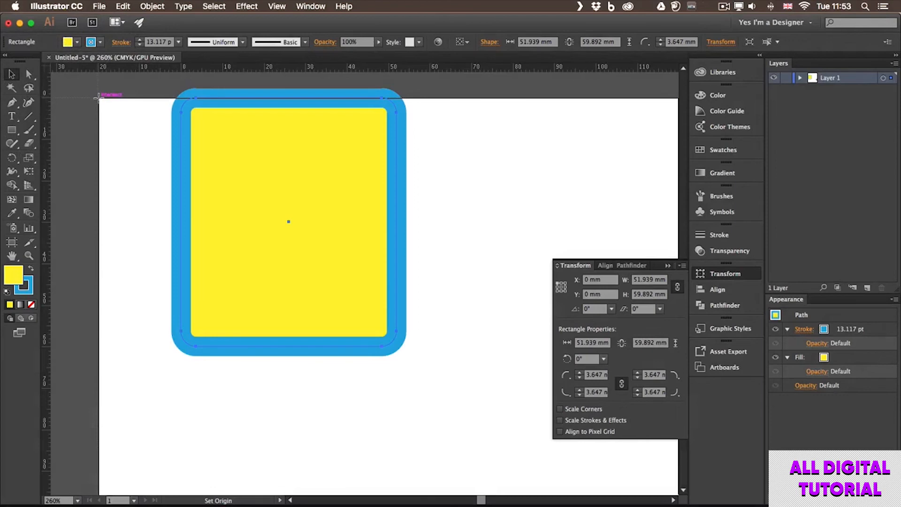
pyautogui.moveTo(97, 97); pyautogui.dragTo(98, 98)
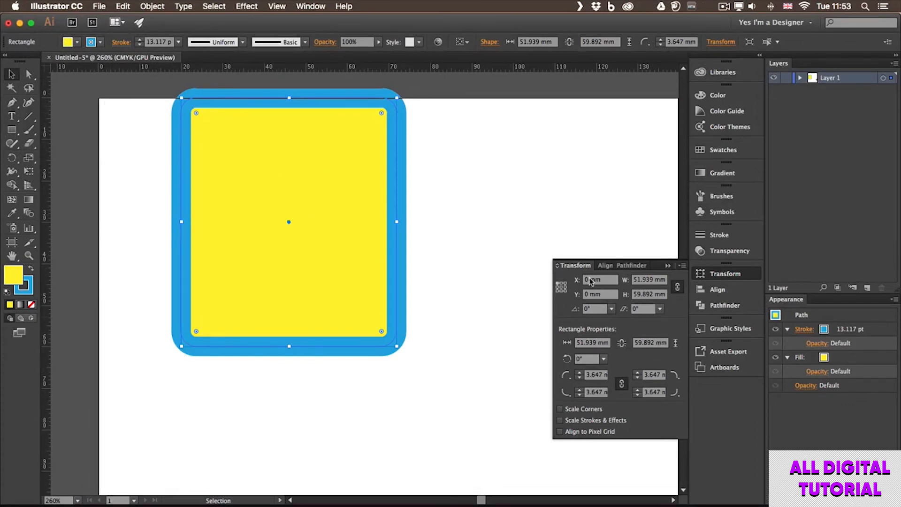
# Set the rectangle's X position to 0 mm to align its upper-left corner with the new ruler origin
pyautogui.click(582, 293)
pyautogui.click(103, 130)
pyautogui.click(261, 157)
pyautogui.click(610, 280)
pyautogui.click(610, 280)
pyautogui.write('0')
pyautogui.press('Return')
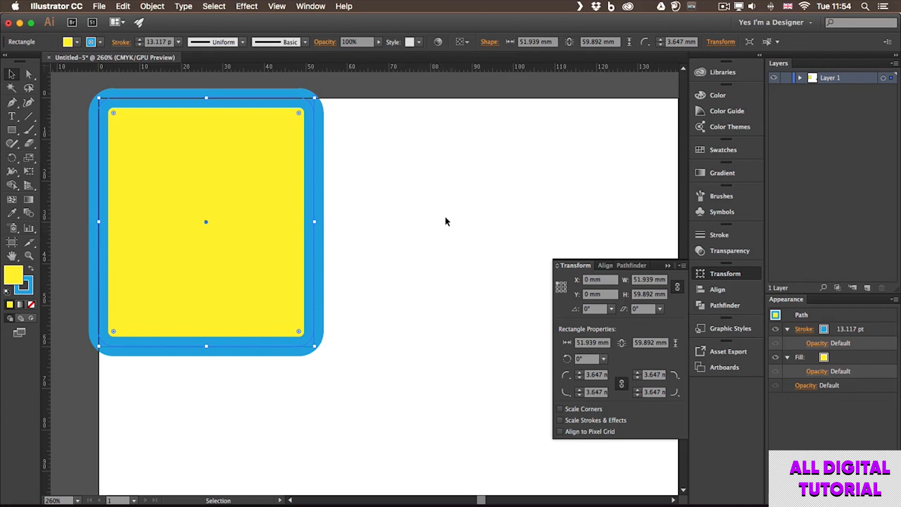
# Close the Transform options and move the rectangle inside the artboard, about 18 mm right and 9 mm down from the artboard's upper-left corner
pyautogui.click(737, 274)
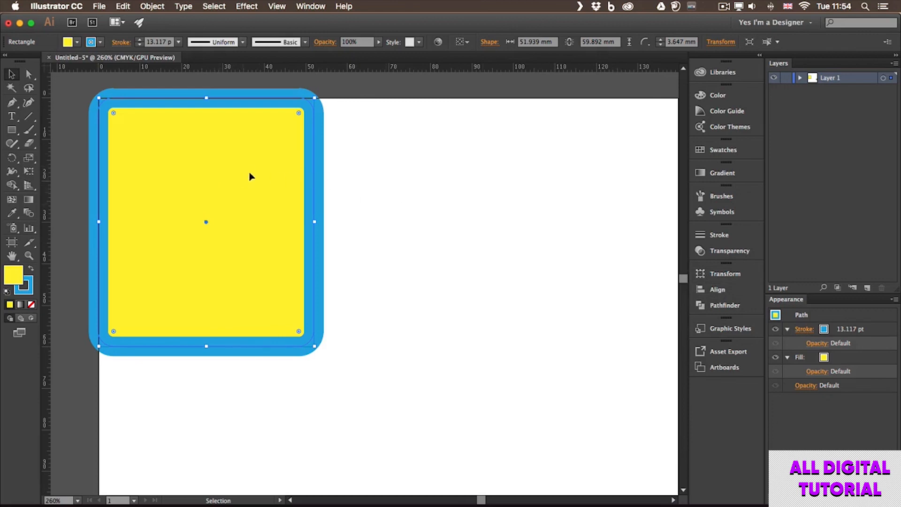
pyautogui.moveTo(252, 169); pyautogui.dragTo(326, 208)
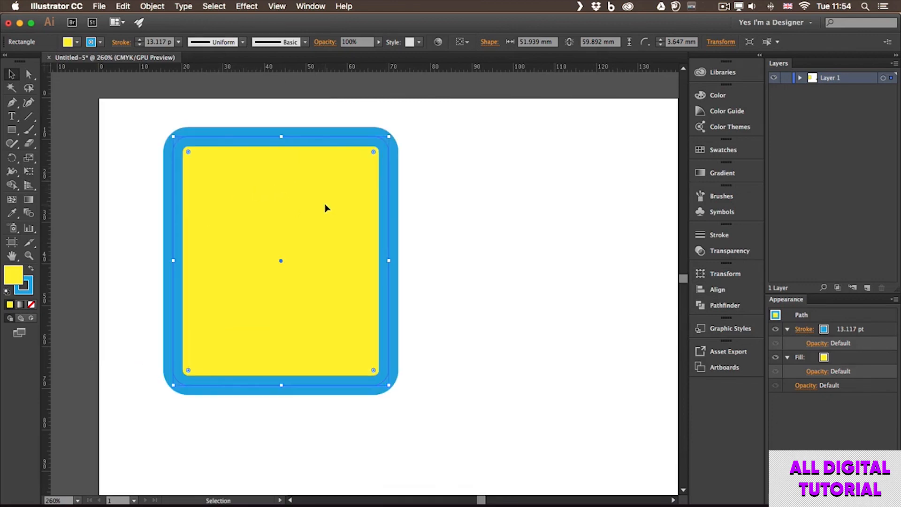